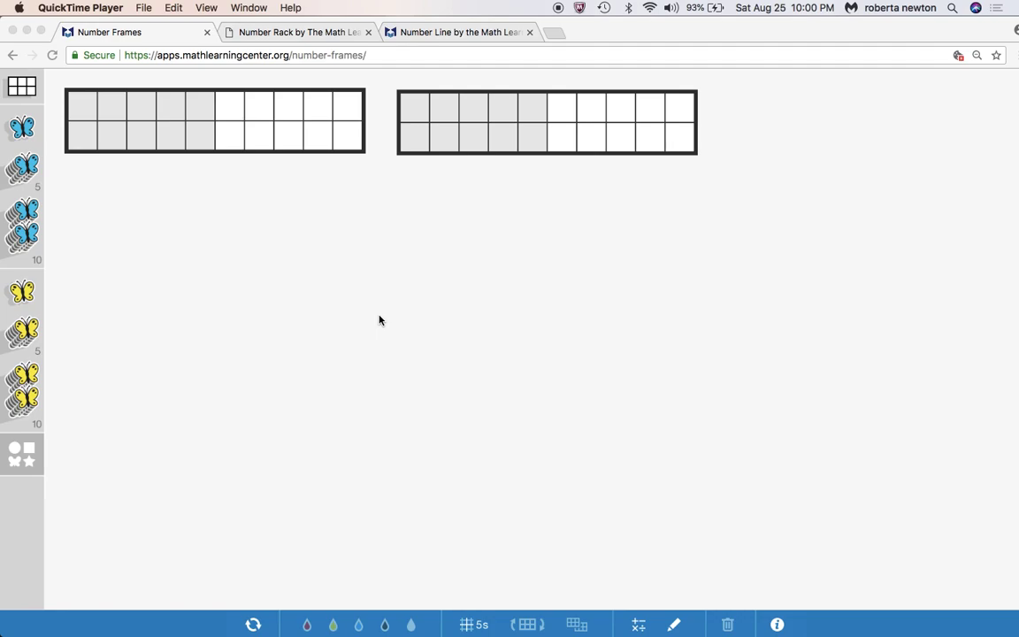
Fill the left frame with 5 blue butterflies on top and 7 yellow butterflies (5 + 2) below
click(71, 166)
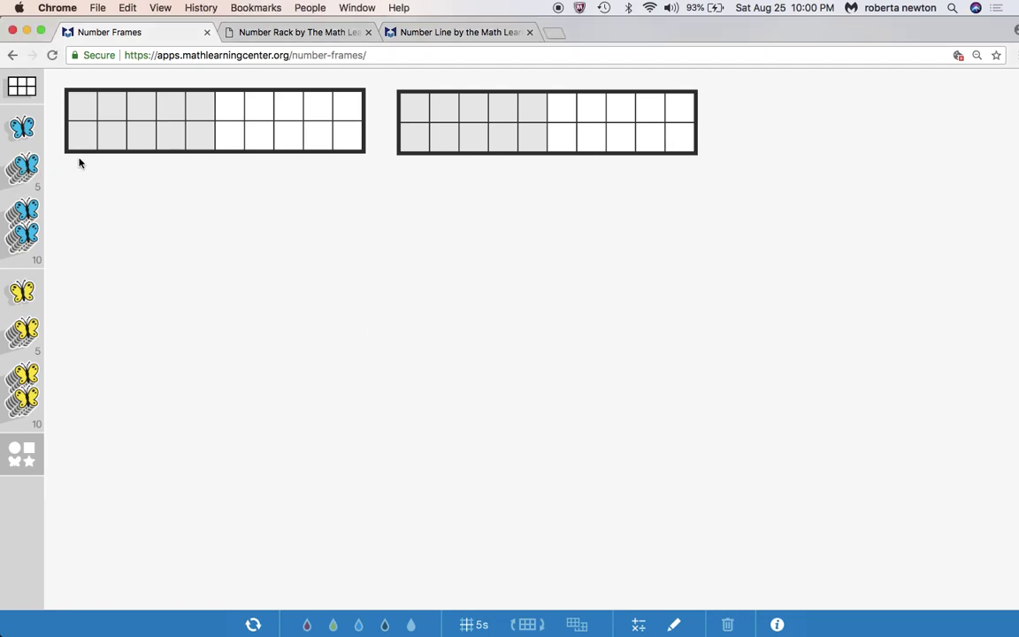
drag(25, 155, 87, 115)
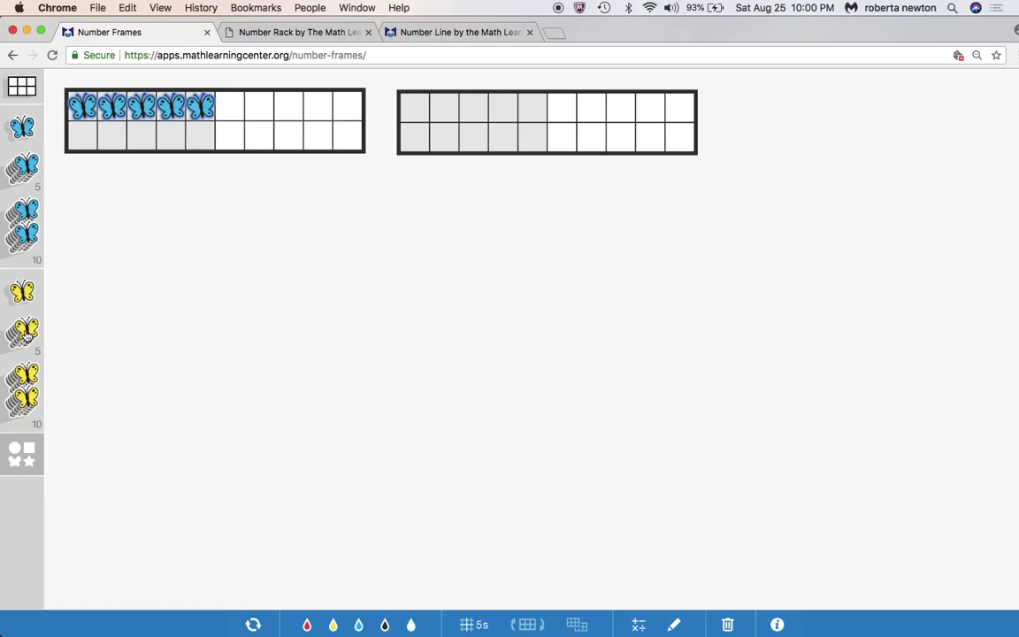
drag(27, 335, 89, 139)
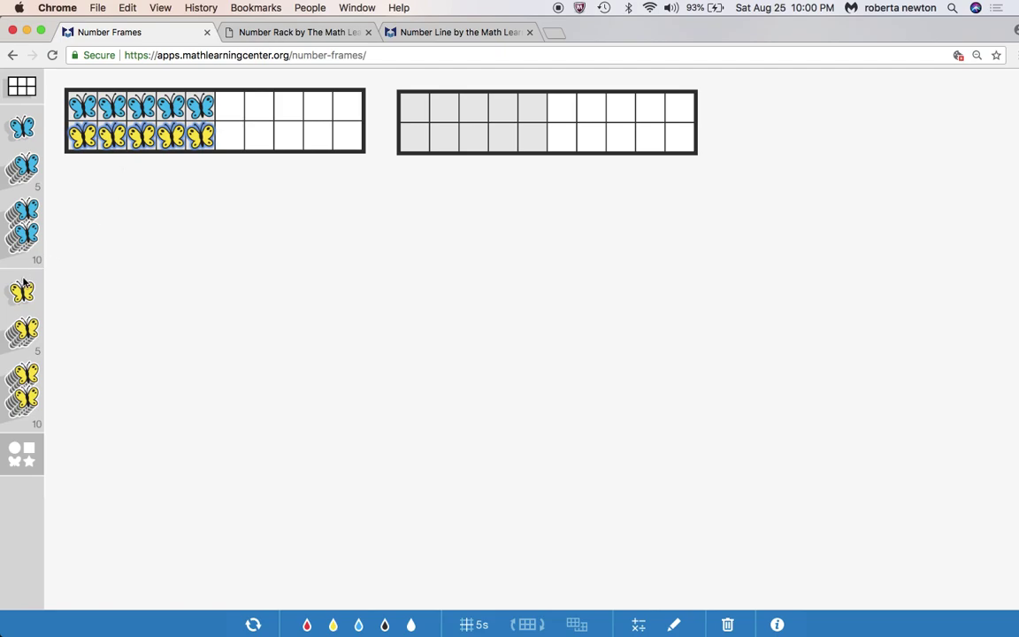
drag(22, 291, 228, 158)
drag(23, 291, 258, 142)
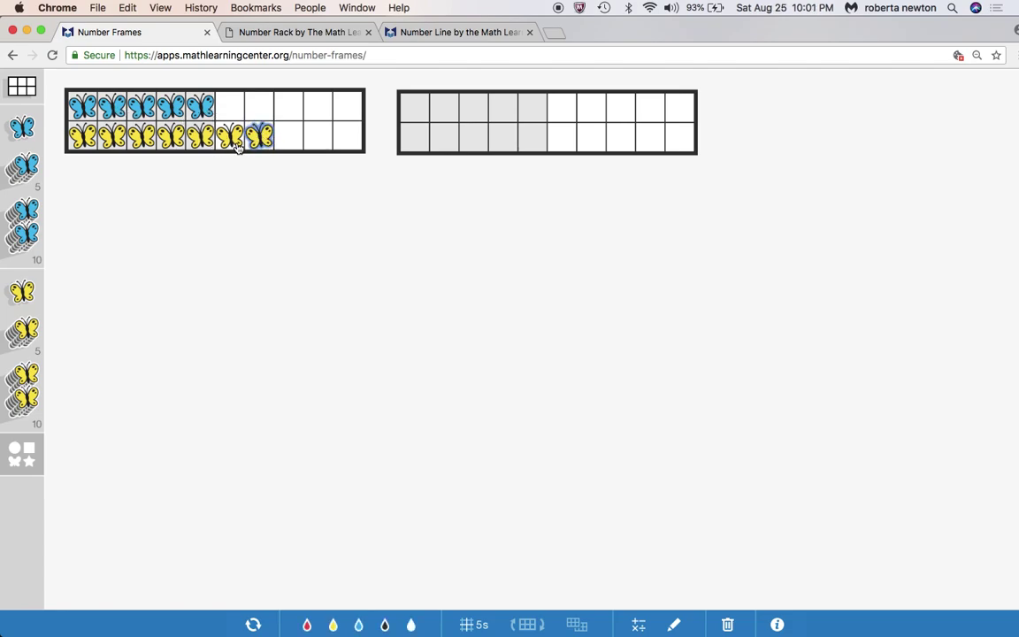
click(260, 197)
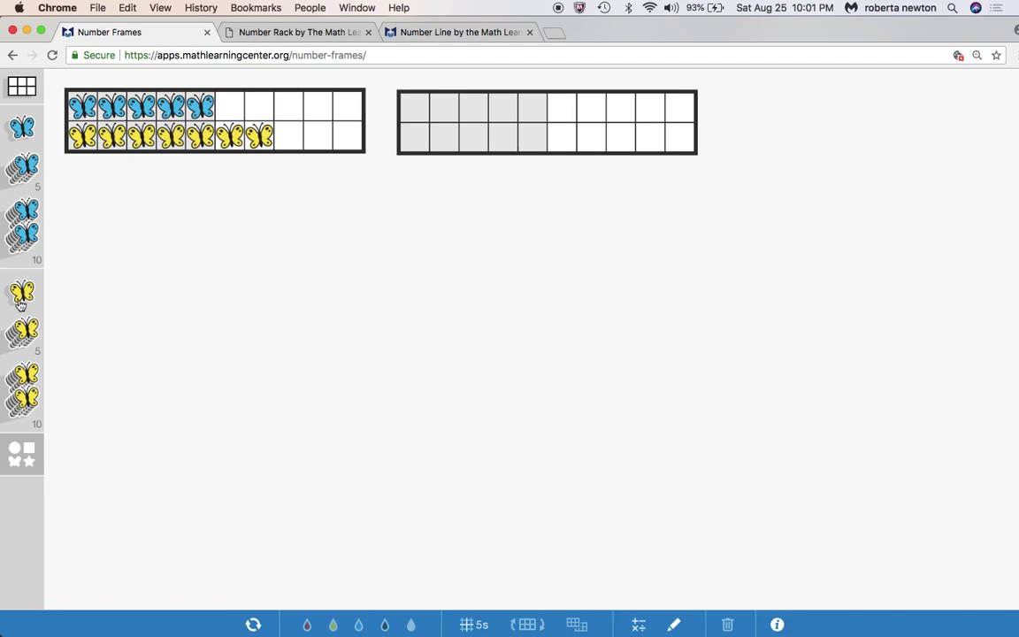
Choose black penguins as the first counter set and blue penguins as the second
click(24, 455)
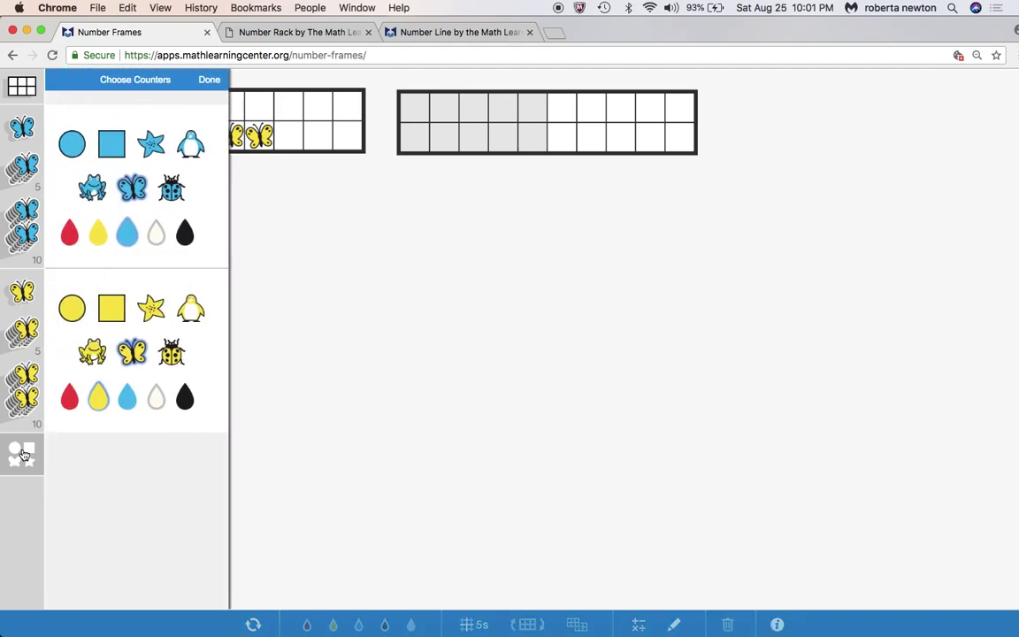
click(188, 234)
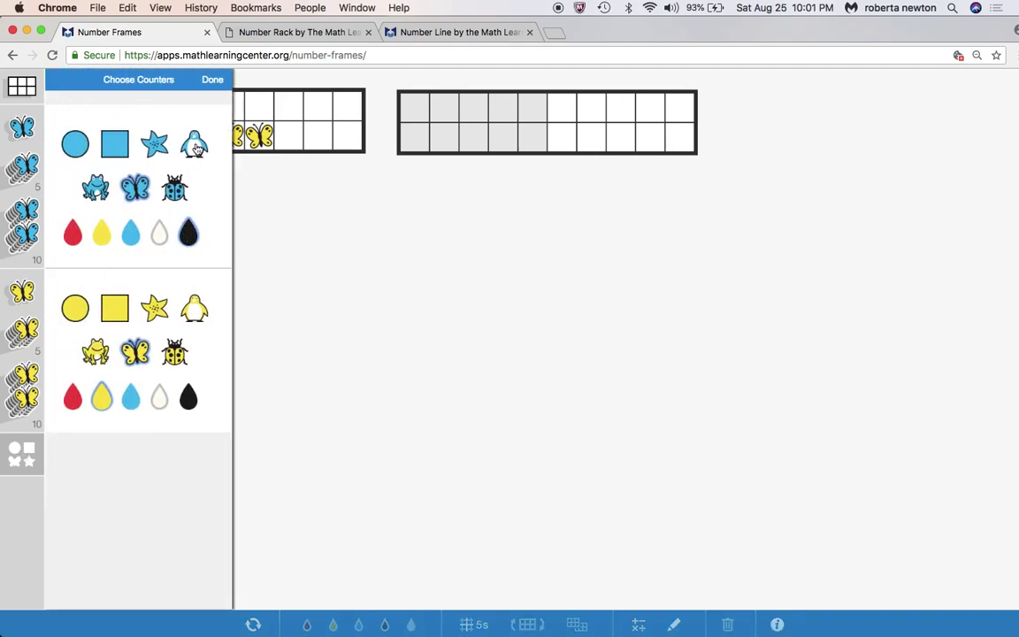
click(194, 141)
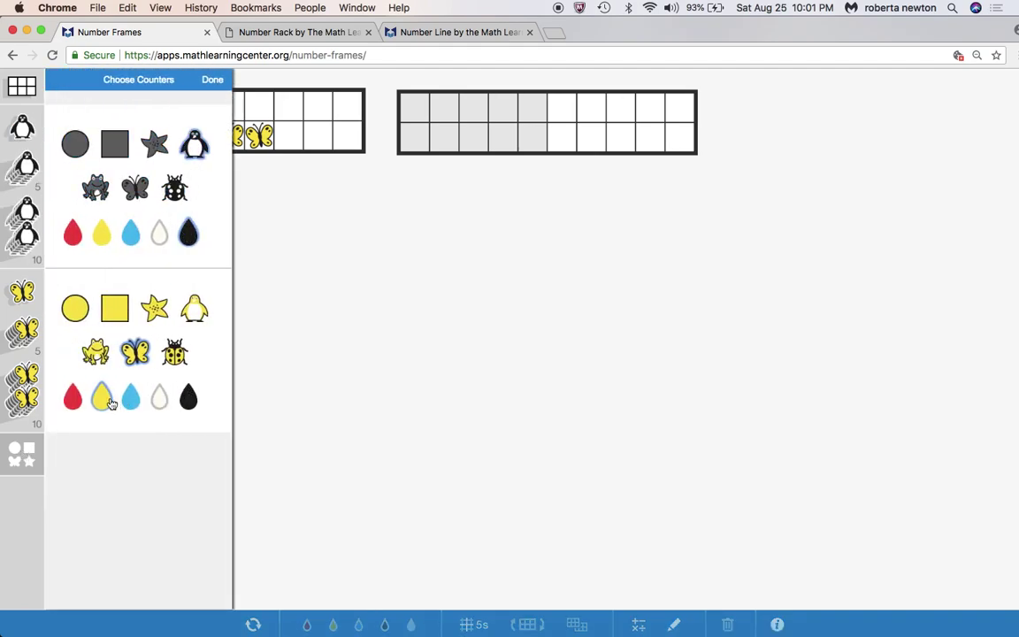
click(130, 397)
click(194, 306)
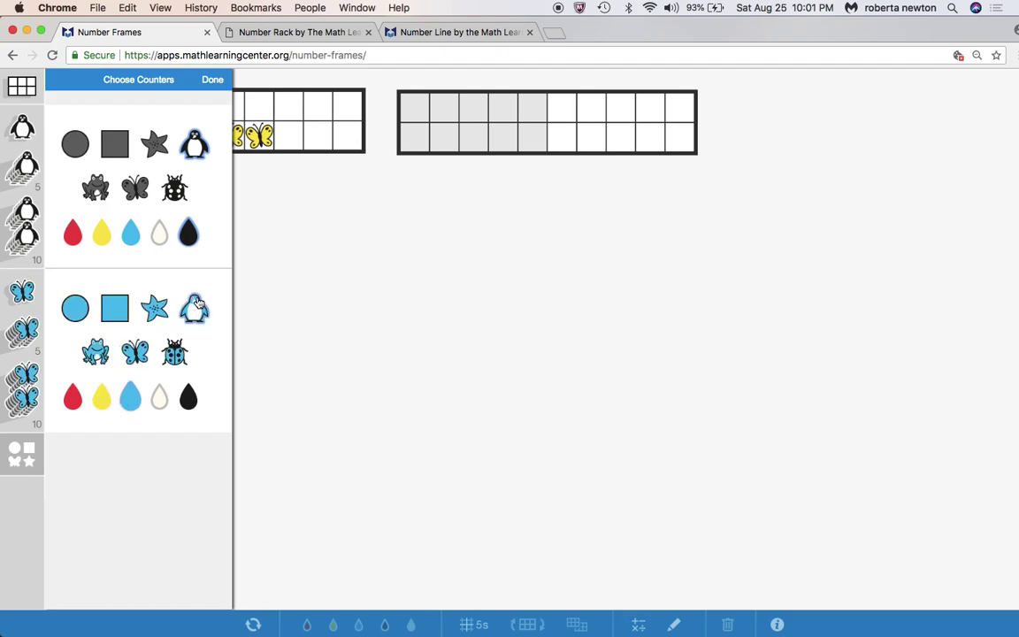
click(213, 79)
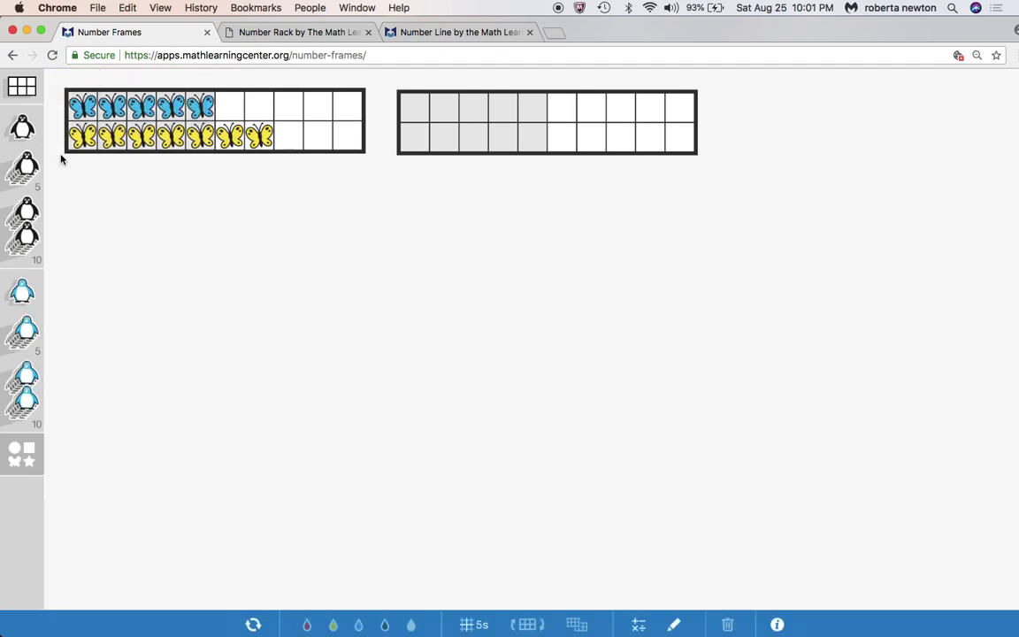
Put seven black penguins (a 5-stack plus two singles) in the right frame's top row
drag(29, 172, 414, 112)
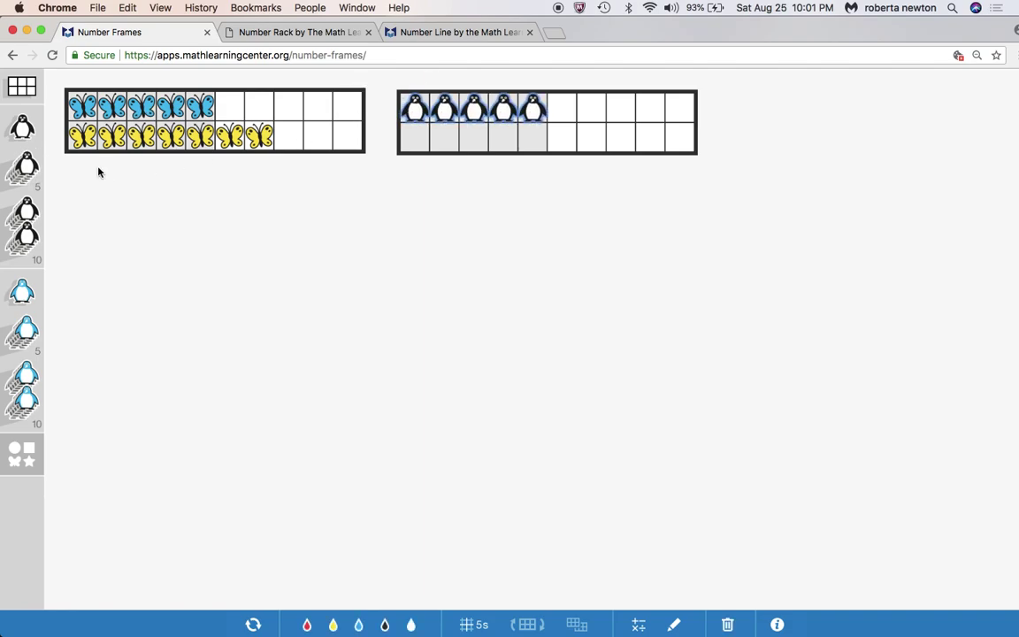
drag(22, 124, 555, 117)
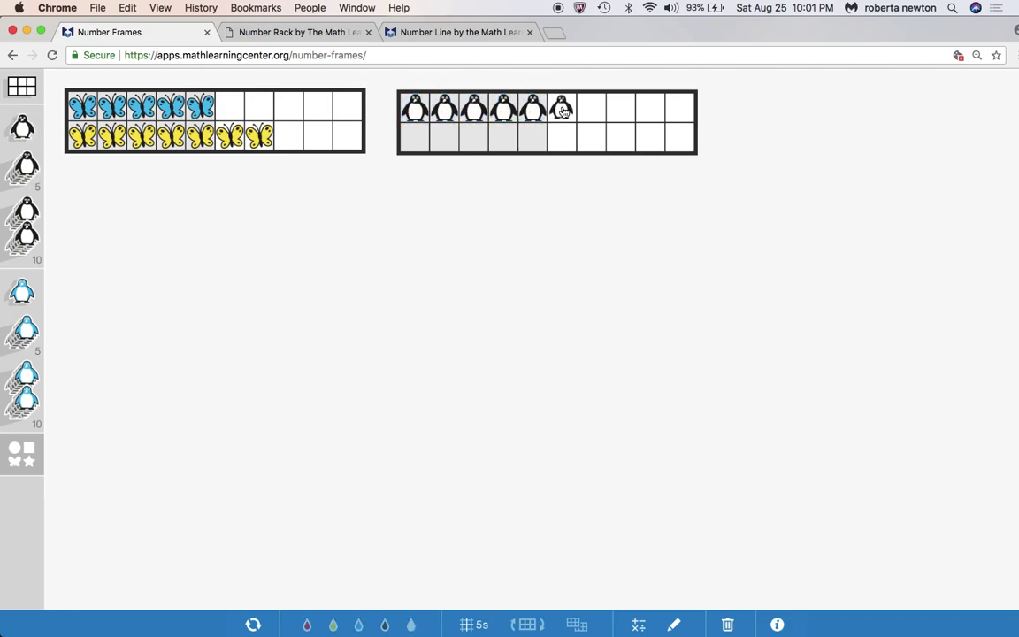
drag(22, 129, 591, 108)
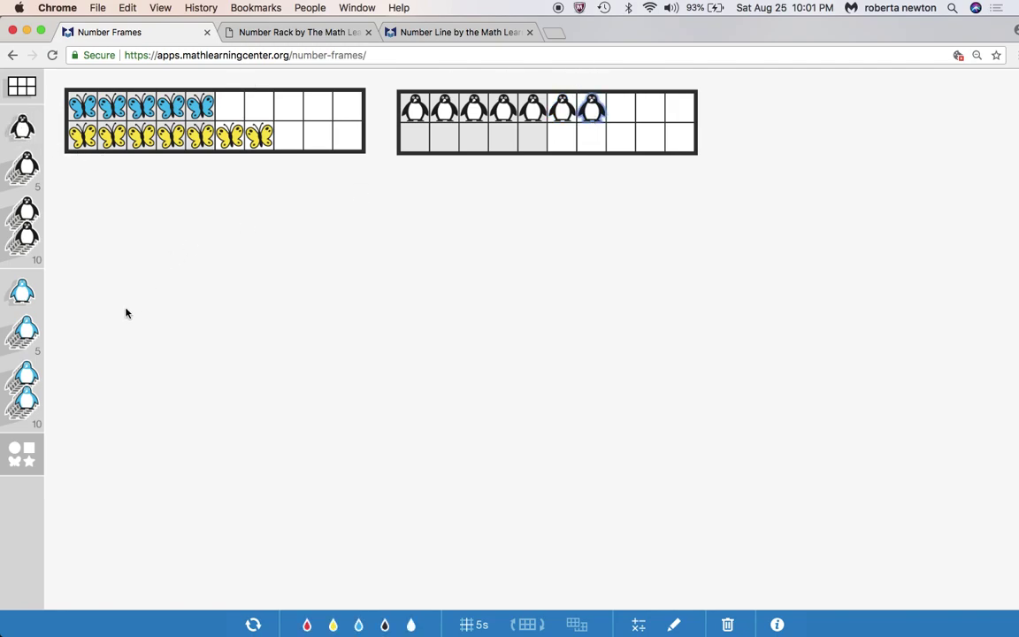
Fill the right frame's bottom row with ten blue penguins
drag(31, 329, 345, 332)
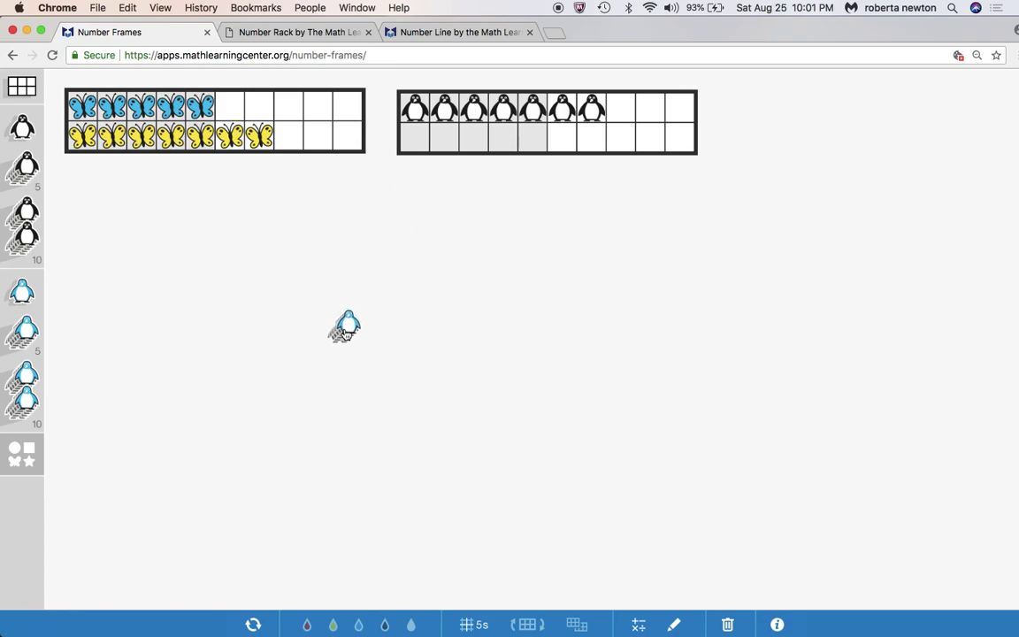
drag(345, 333, 346, 342)
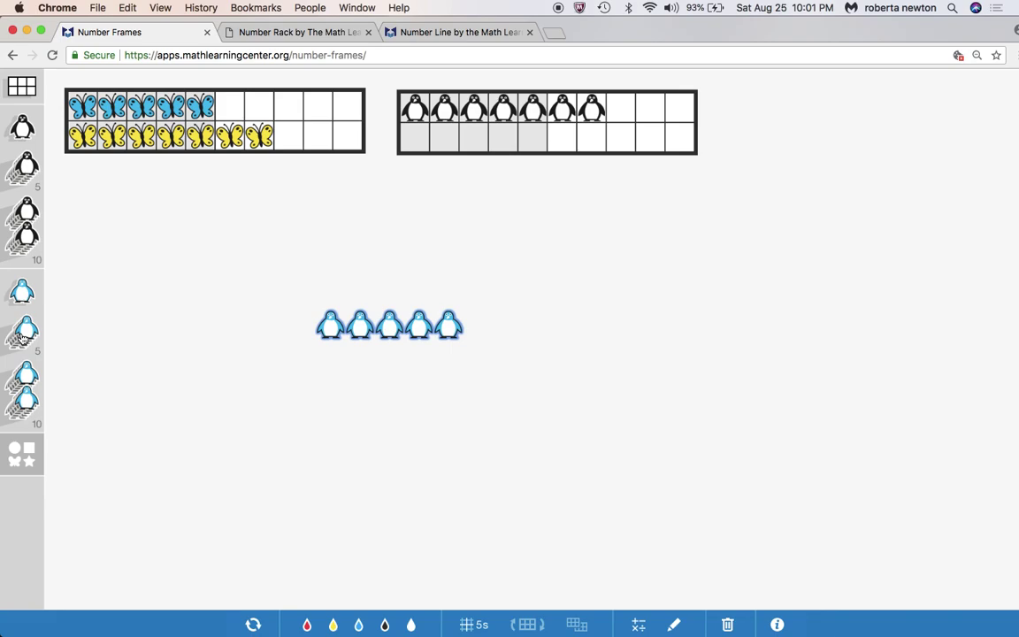
drag(25, 333, 410, 139)
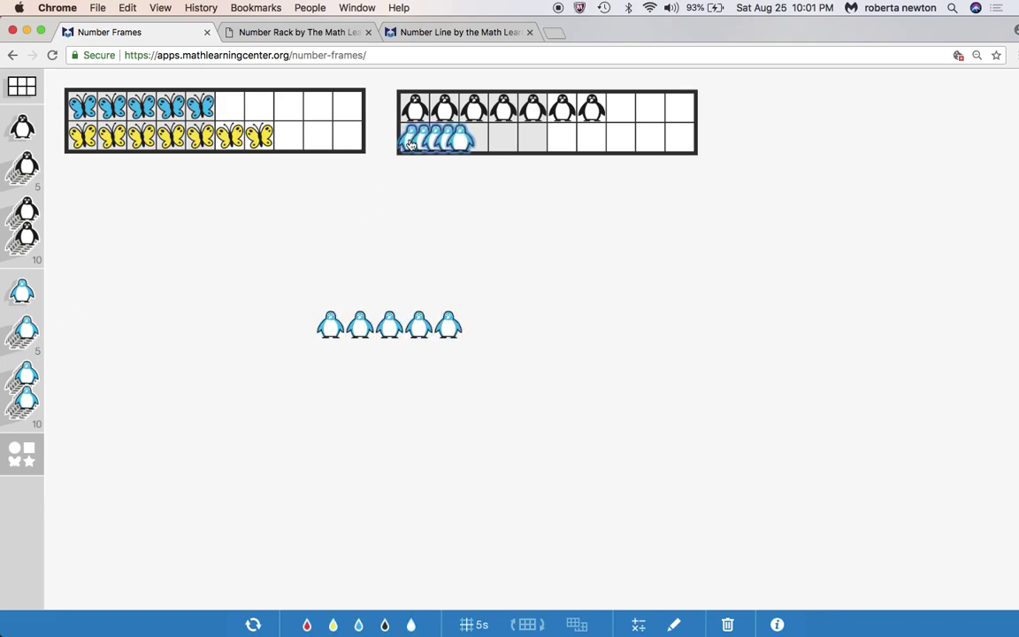
drag(448, 331, 559, 139)
drag(420, 326, 590, 138)
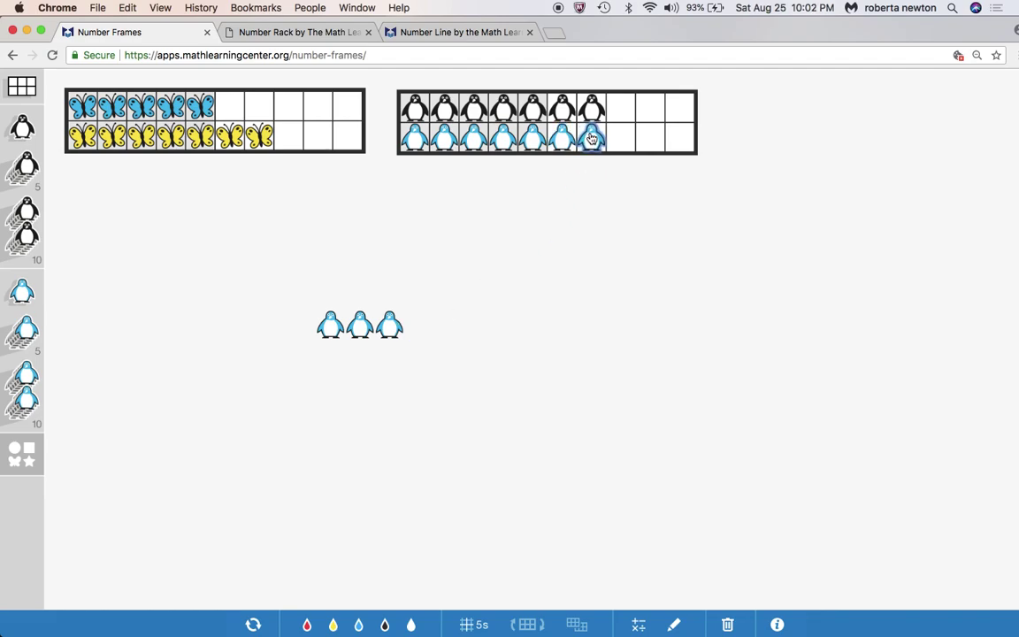
drag(389, 326, 619, 144)
drag(359, 329, 647, 144)
drag(330, 325, 675, 146)
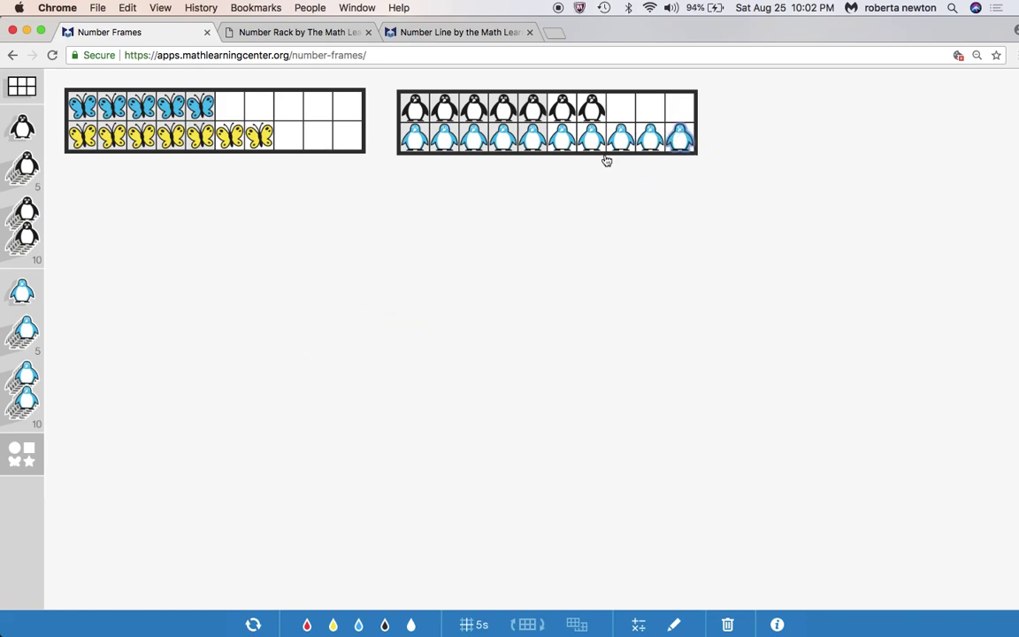
Draw a red vertical pen line after the seventh column of the penguin frame
mouse_move(576, 632)
click(674, 625)
click(1013, 129)
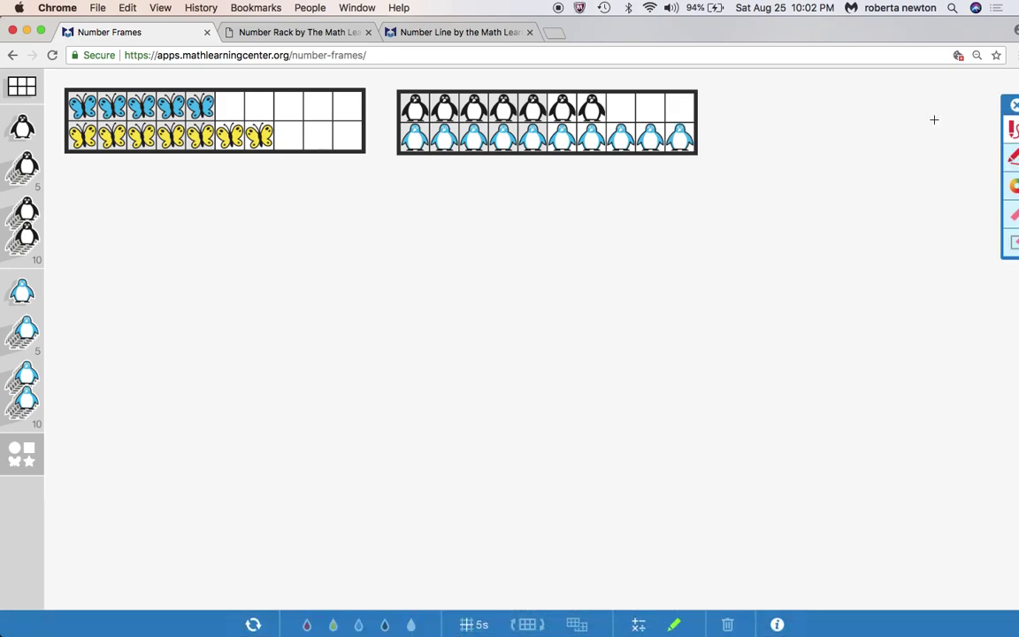
drag(602, 81, 607, 170)
click(287, 33)
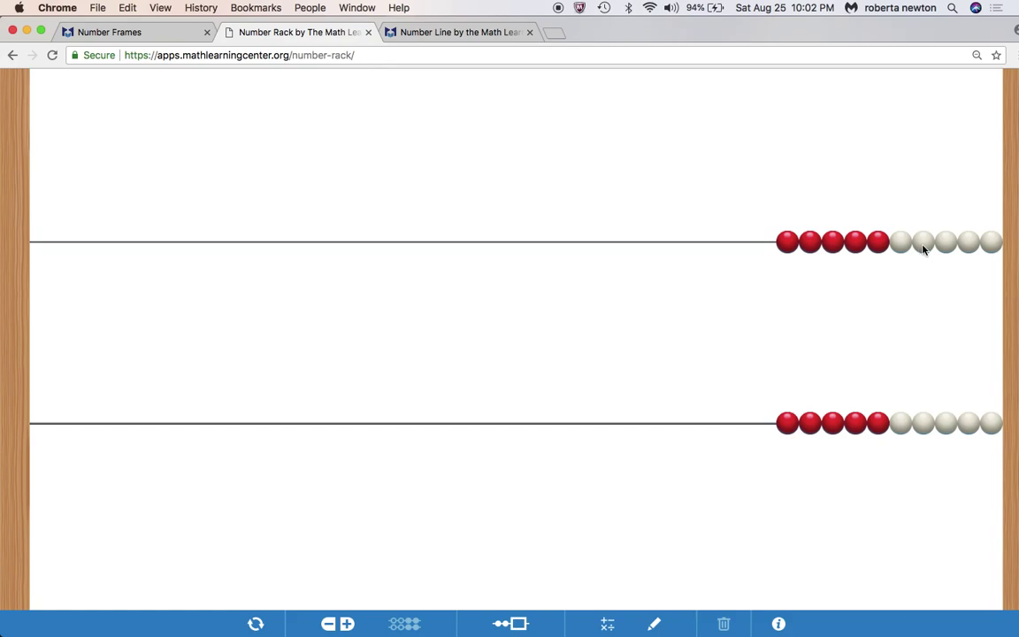
drag(857, 250, 60, 242)
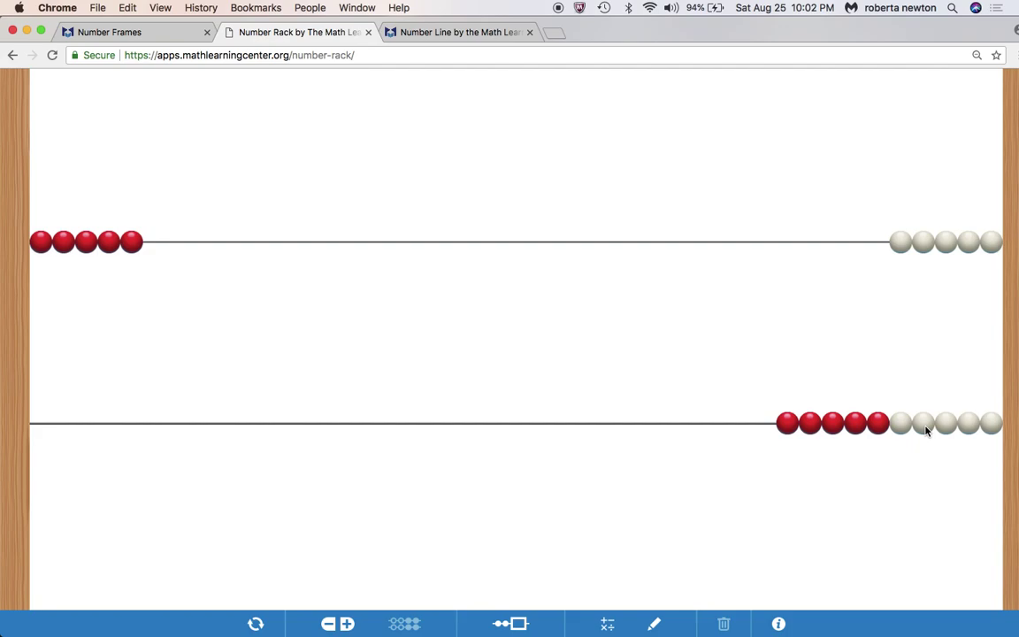
drag(878, 424, 134, 431)
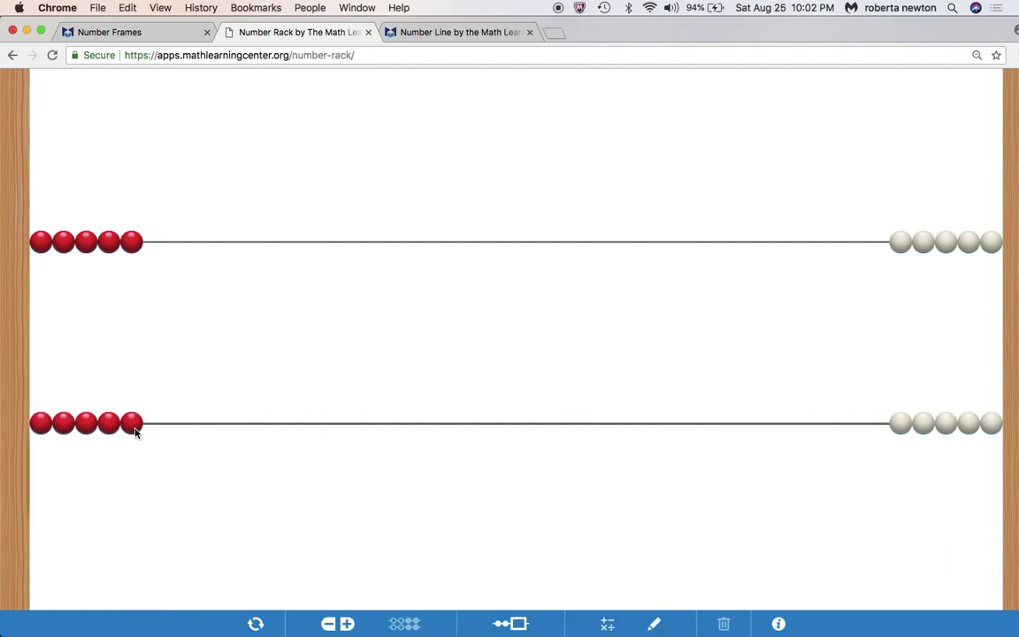
drag(922, 423, 126, 431)
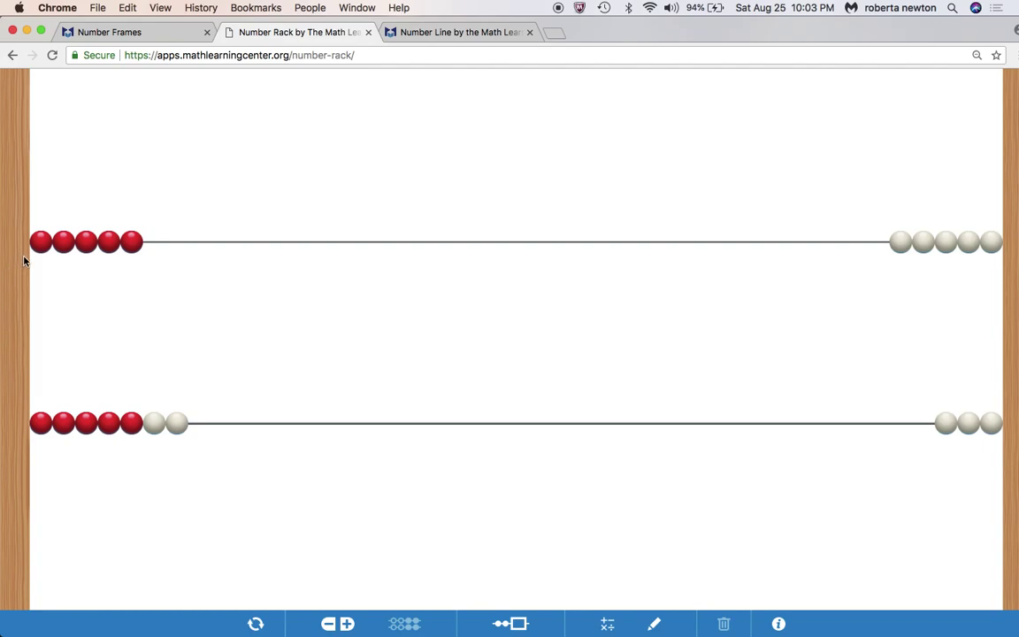
drag(41, 234, 891, 238)
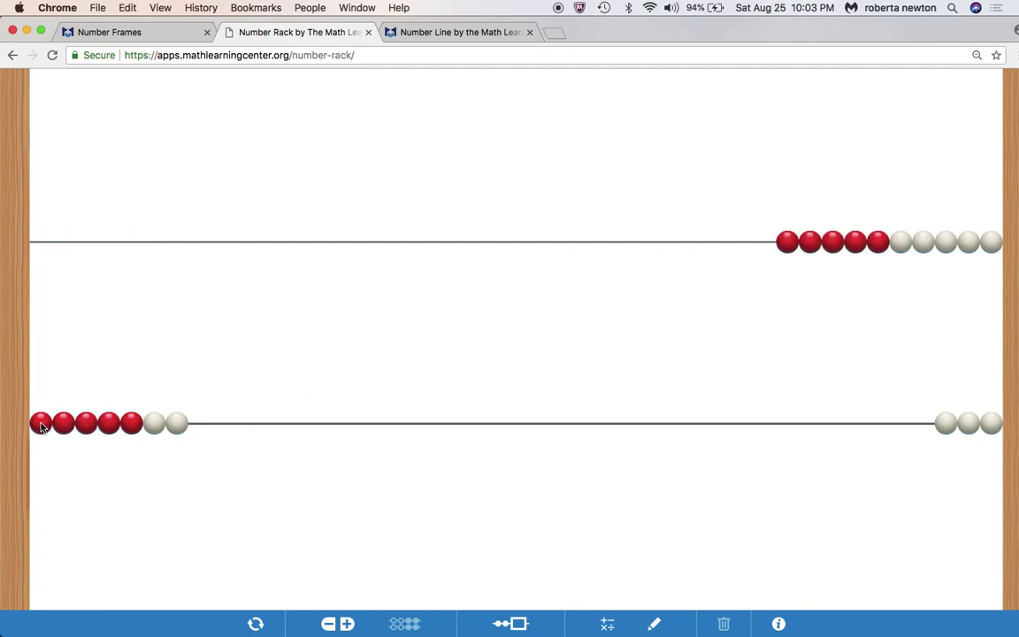
drag(41, 423, 1013, 436)
drag(787, 241, 3, 276)
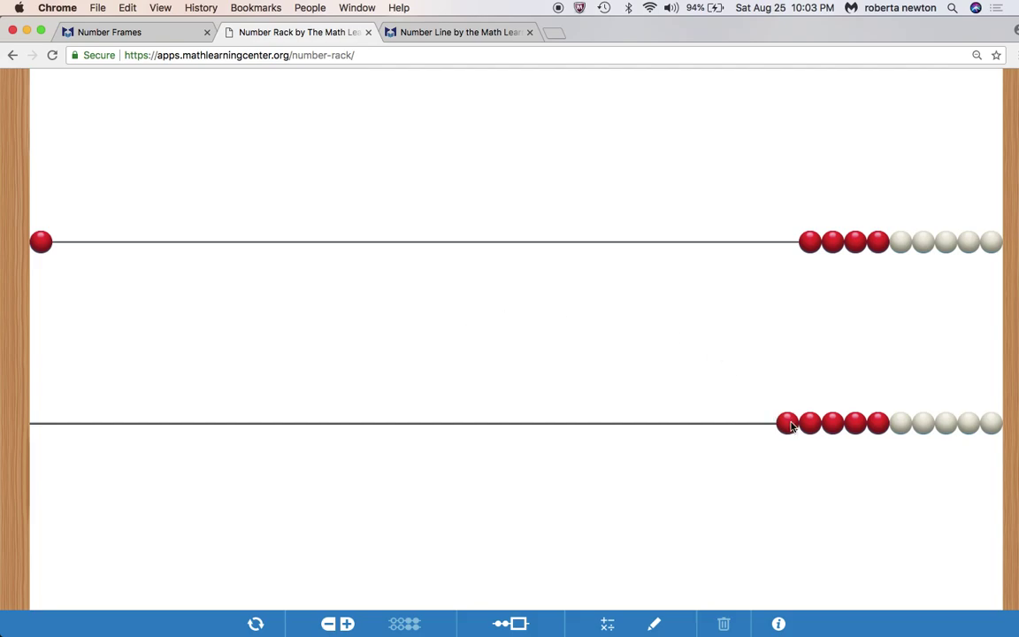
drag(790, 424, 2, 402)
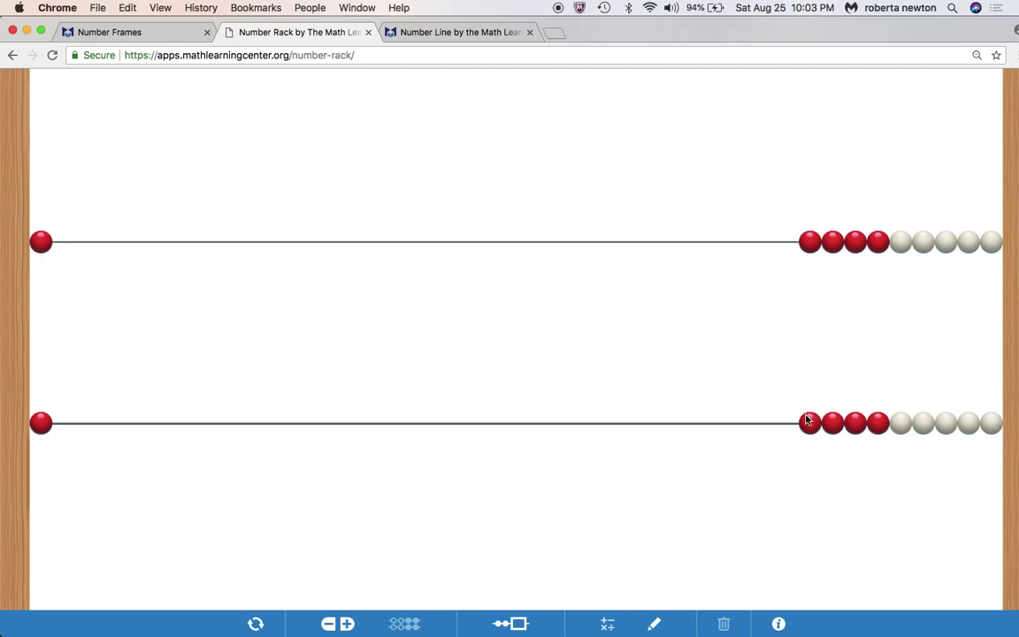
drag(808, 420, 3, 431)
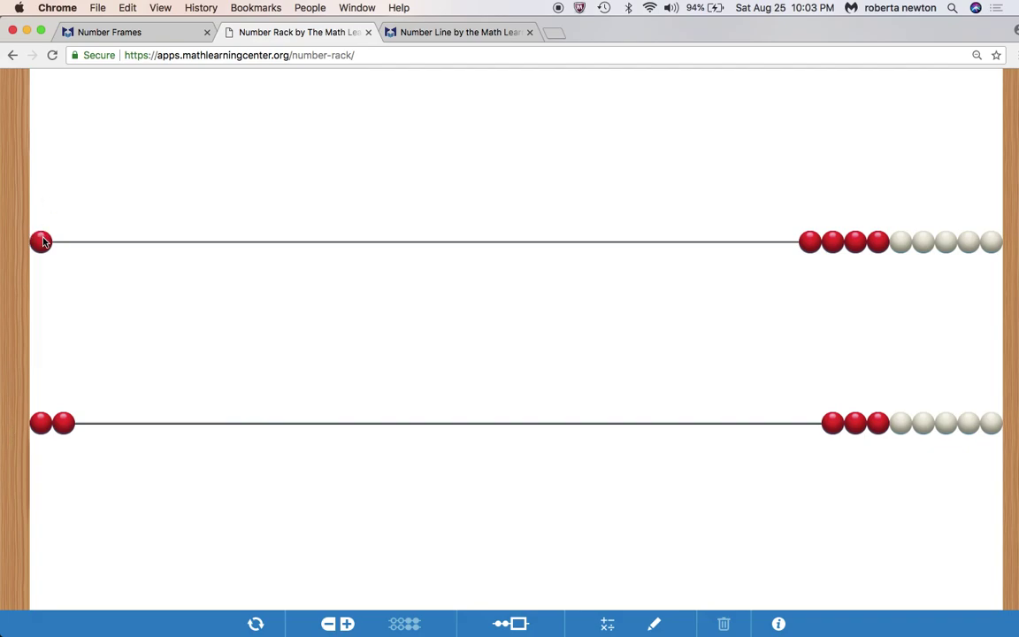
drag(42, 241, 921, 266)
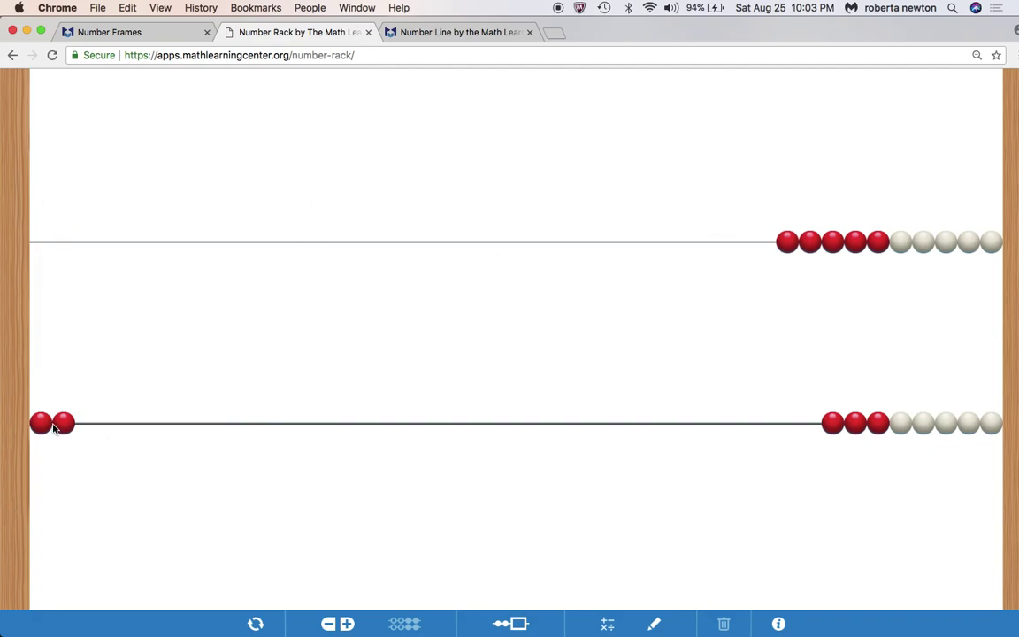
drag(49, 423, 962, 444)
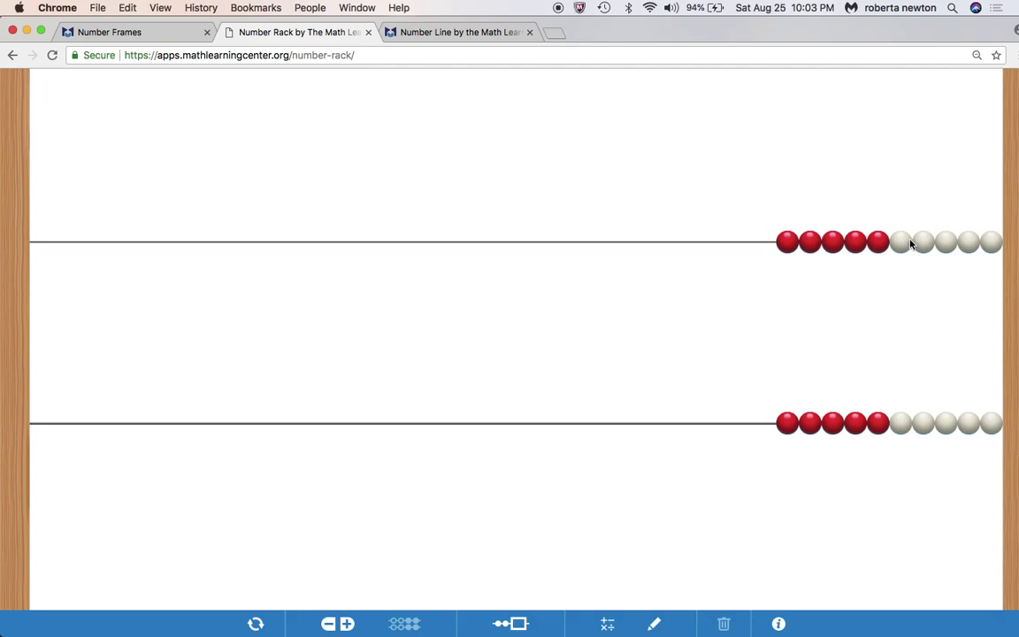
Slide five red beads left on both rods, then add two white beads on the bottom rod
drag(797, 234, 66, 257)
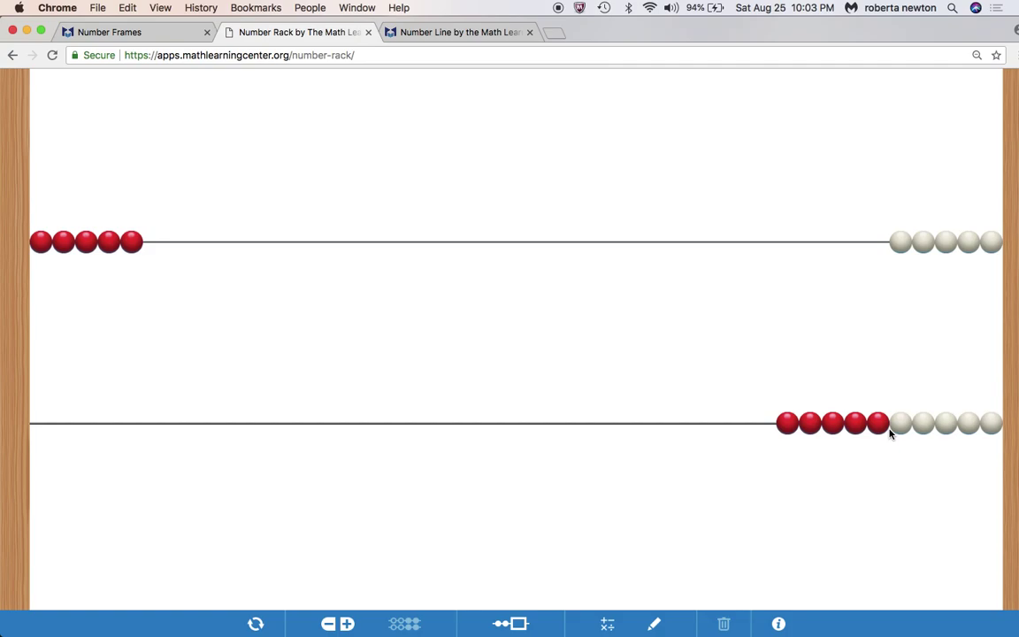
drag(852, 432, 2, 442)
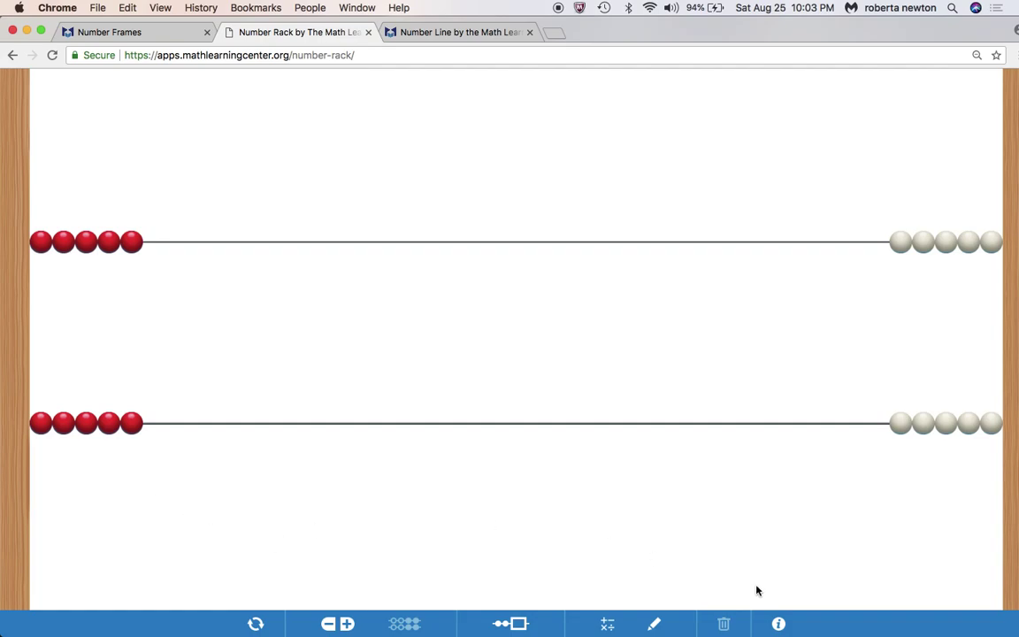
drag(923, 422, 150, 473)
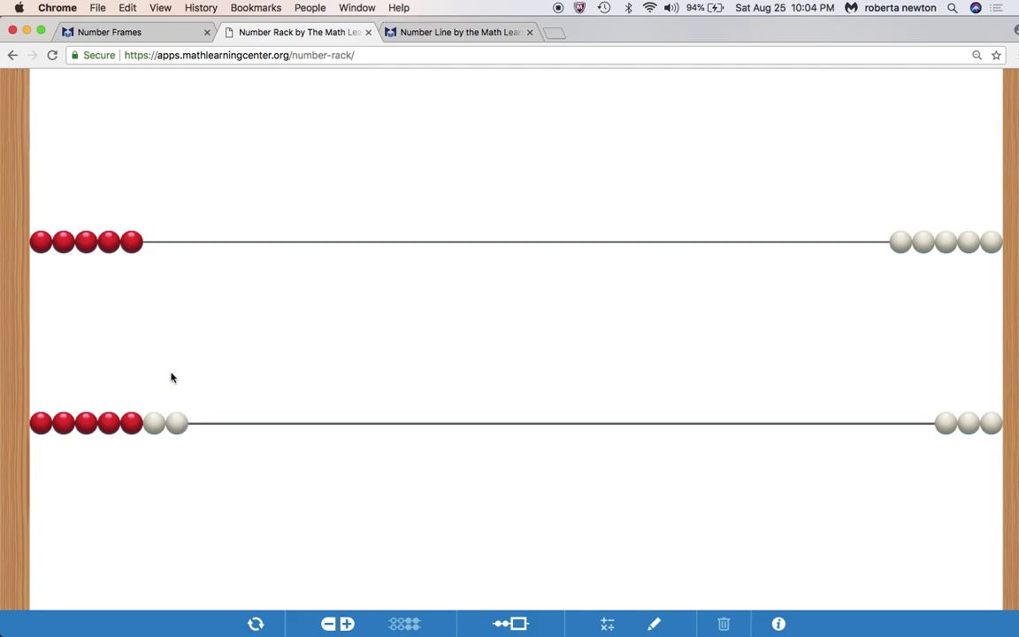
On the Number Line, add a jump of 5 from 0 to 5
click(450, 33)
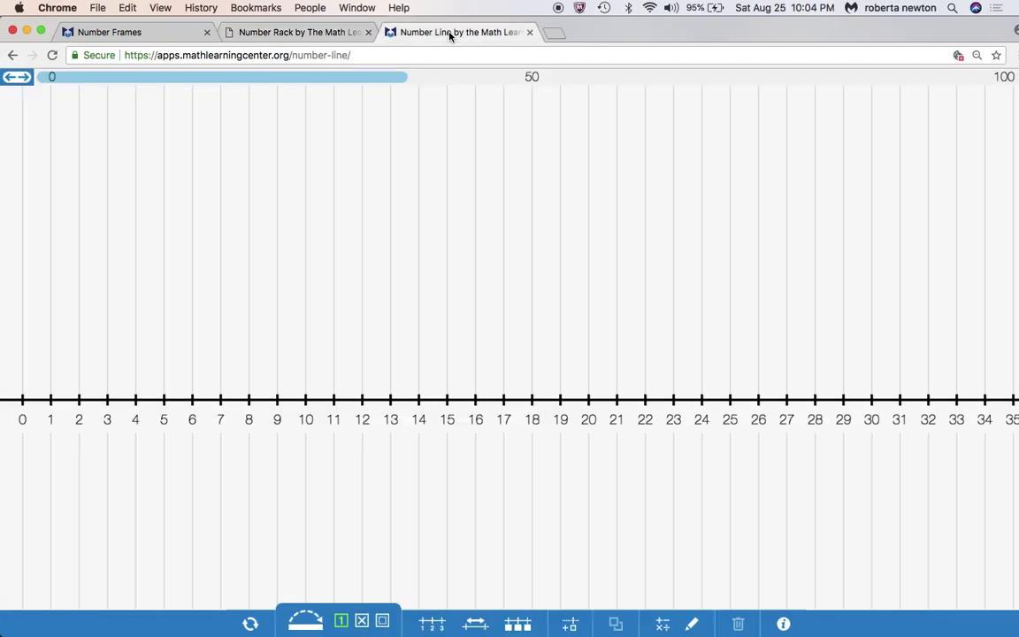
click(314, 627)
drag(163, 180, 137, 387)
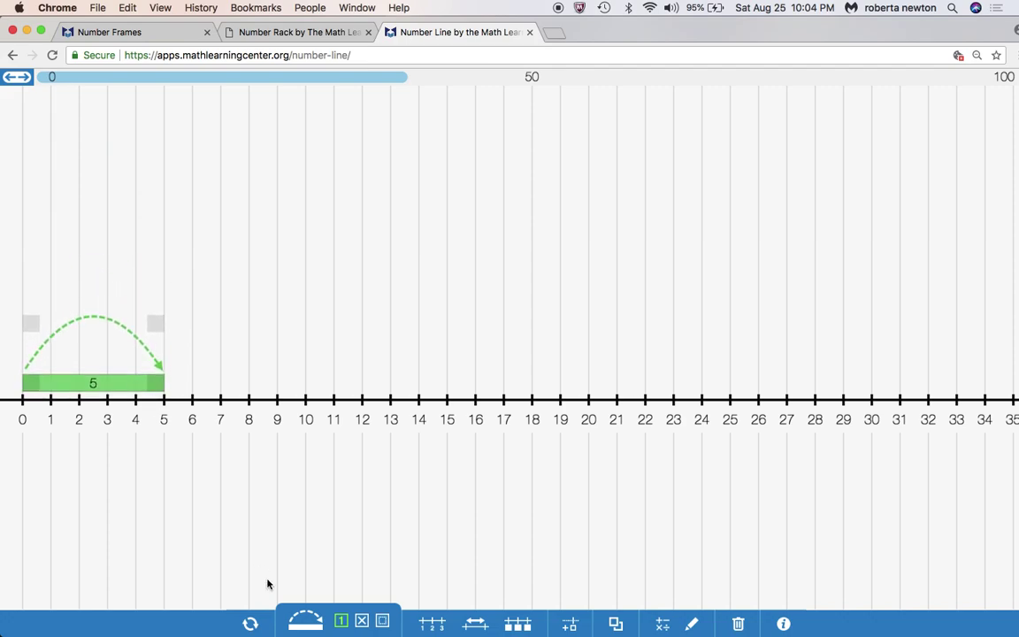
Add a second jump, shortened to 2, running from 5 to 7
click(305, 622)
drag(151, 177, 245, 489)
drag(272, 541, 183, 532)
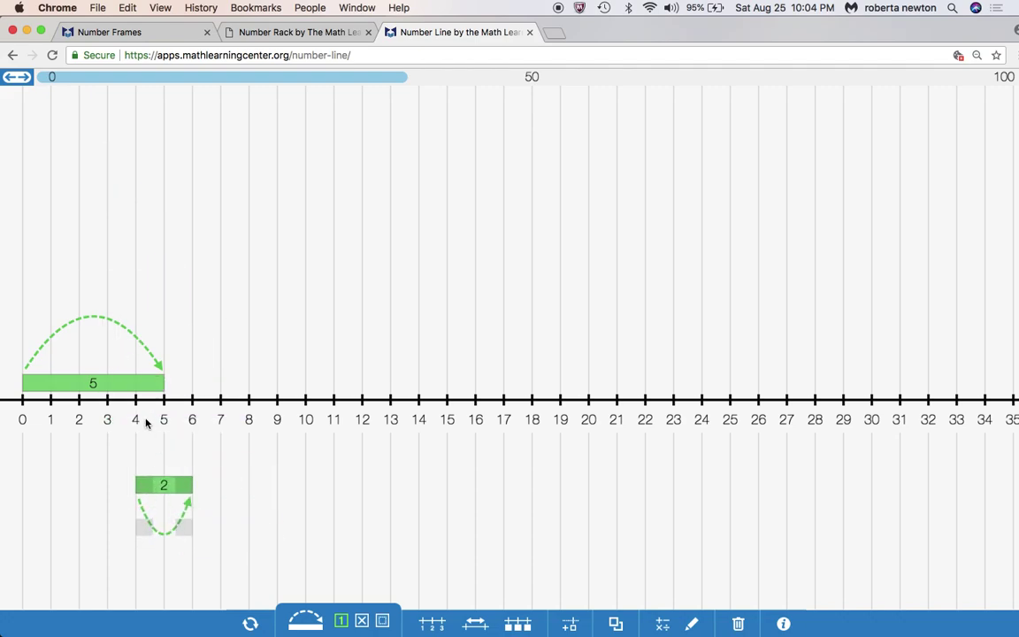
drag(172, 500, 200, 427)
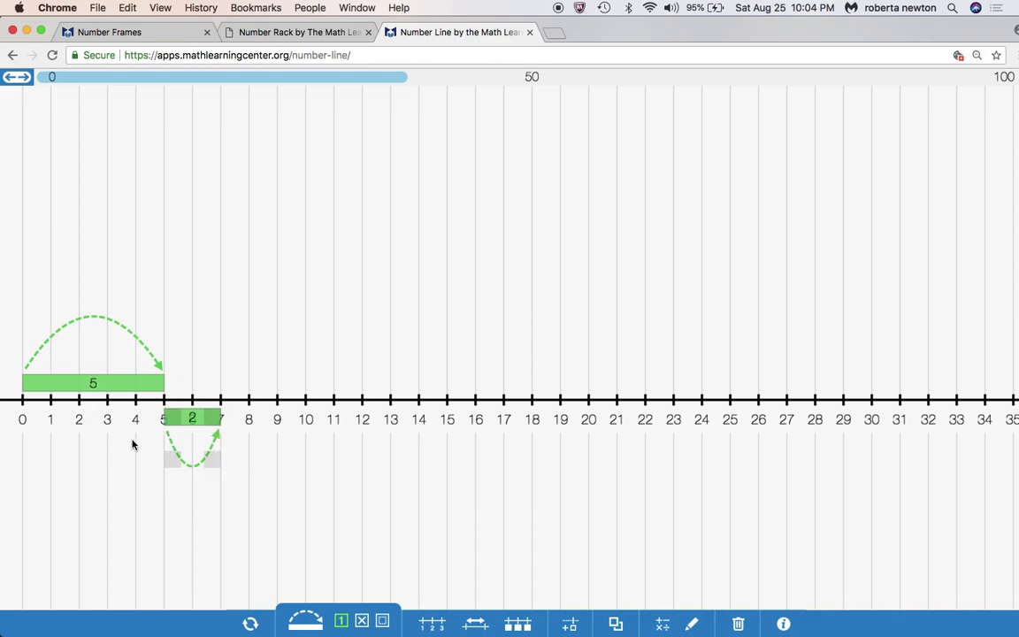
click(104, 33)
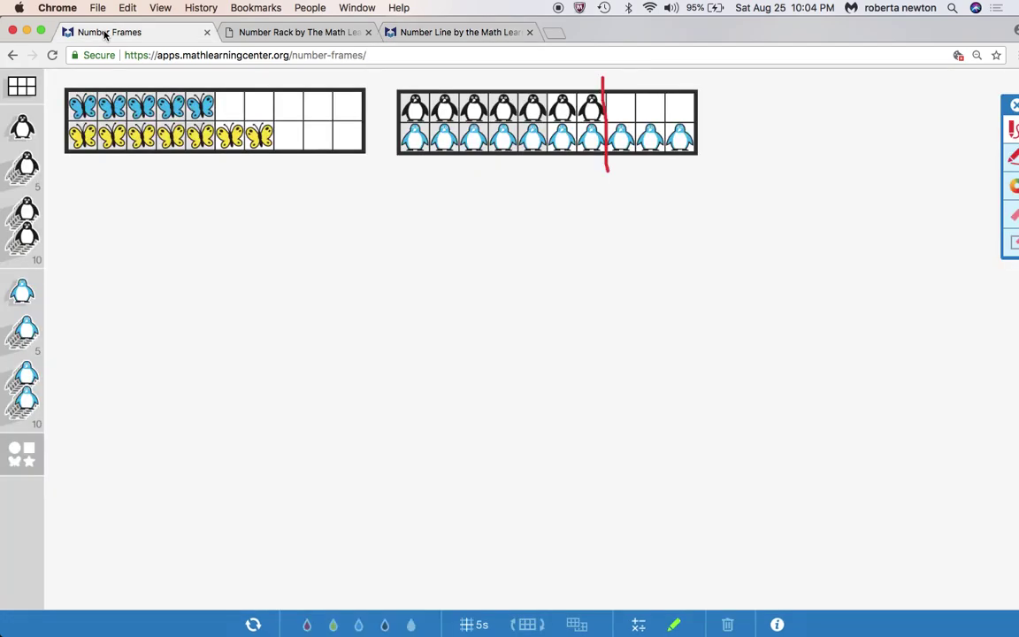
click(278, 33)
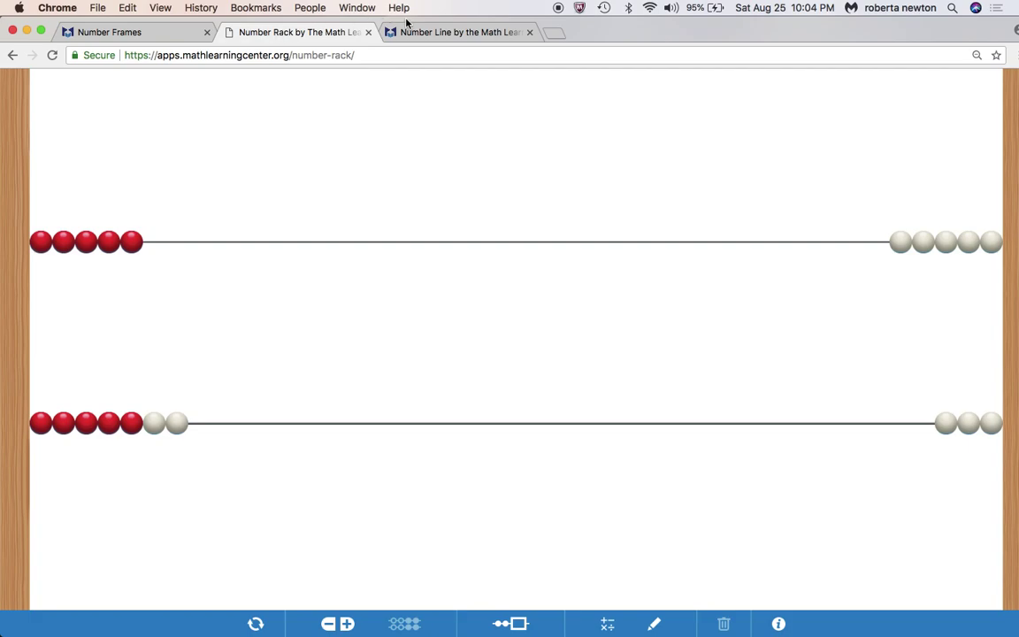
click(434, 33)
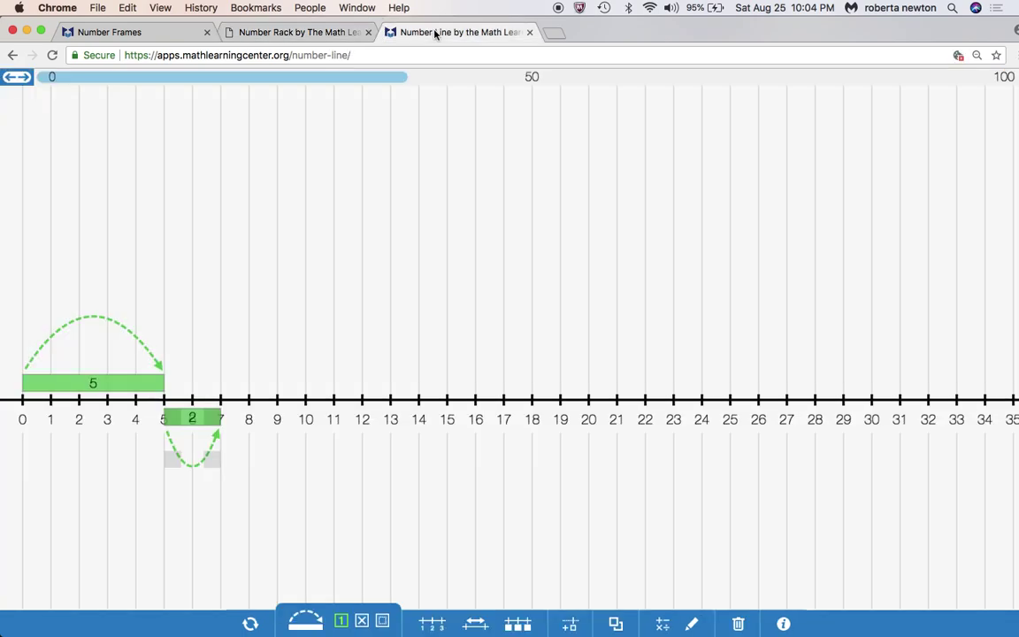